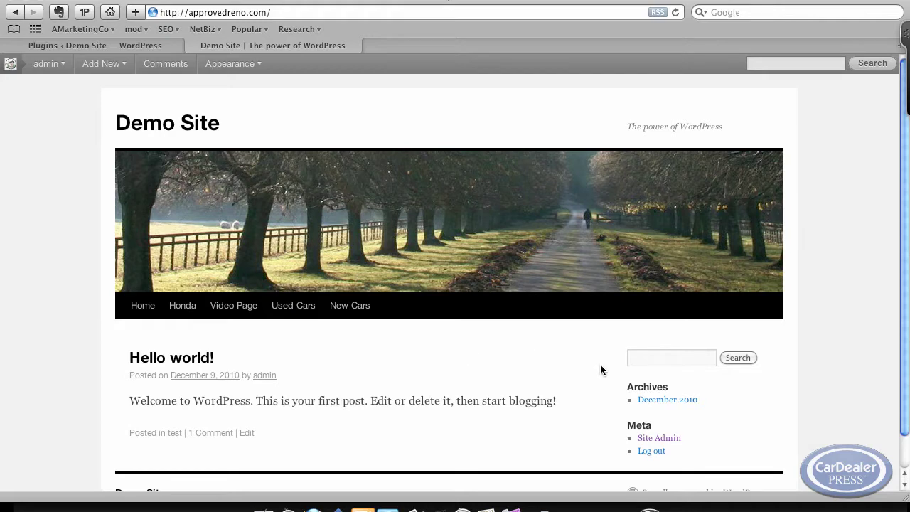
# Scroll down the Demo Site front page past the car navigation menu and Hello world! post
pyautogui.scroll(-1, 599, 365)
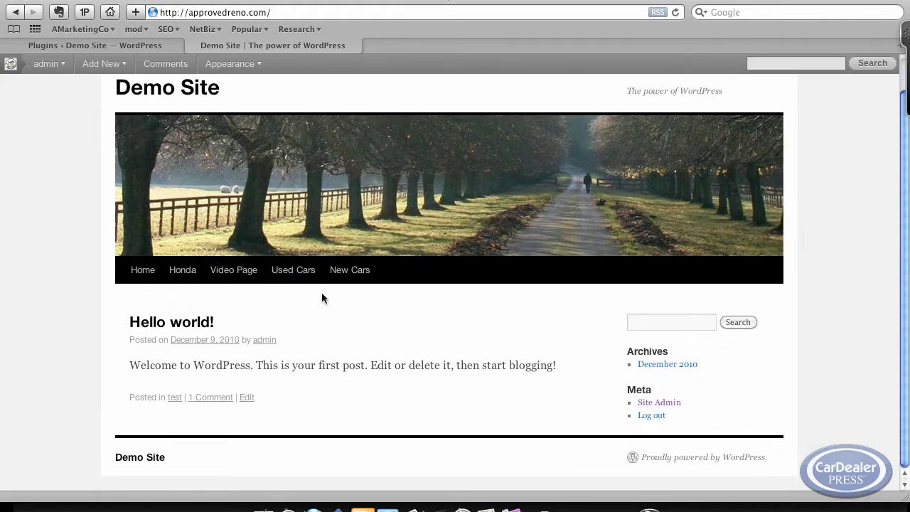
# Open the New Cars inventory (2140 cars), scroll through the 2011 Buick Enclave listings, then return to the top
pyautogui.click(333, 270)
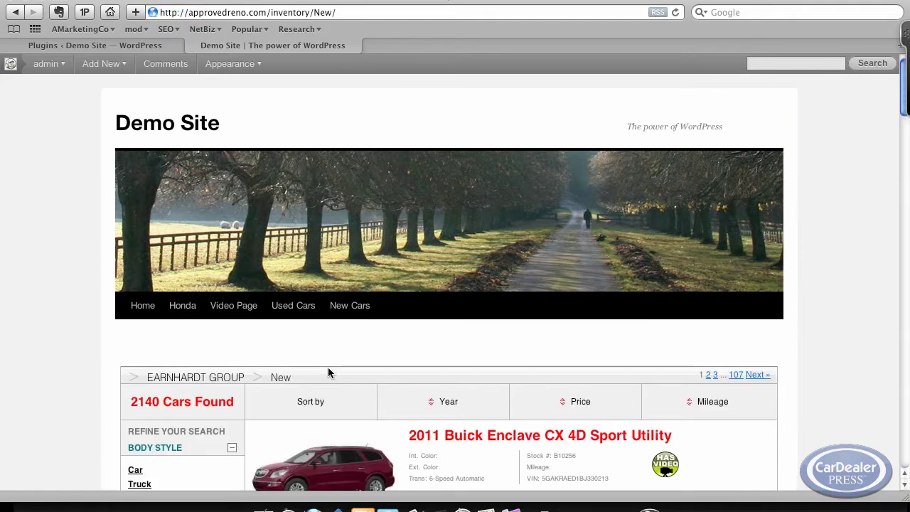
pyautogui.scroll(-5, 327, 373)
pyautogui.scroll(-7, 327, 372)
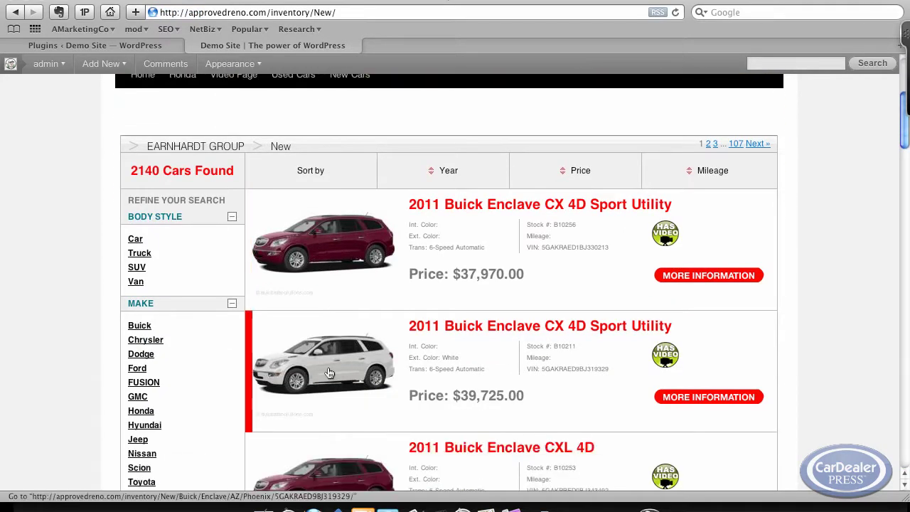
pyautogui.scroll(-20, 329, 373)
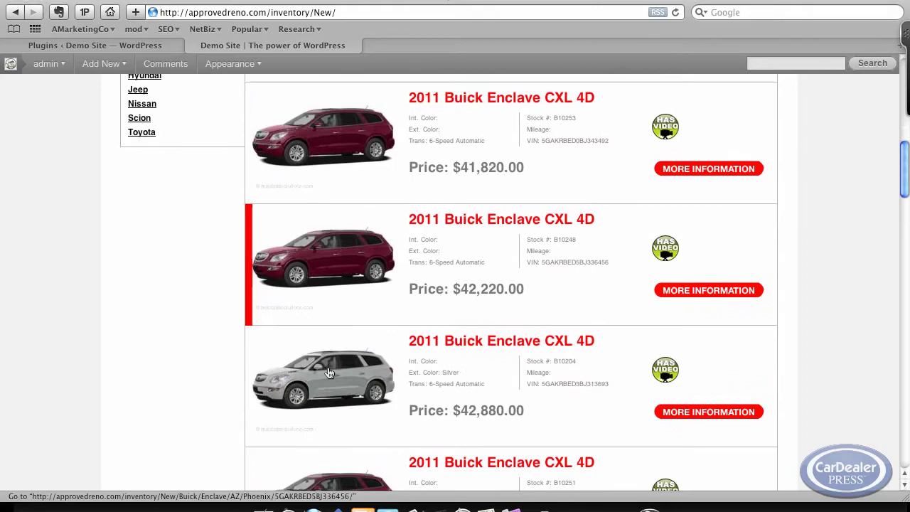
pyautogui.scroll(-20, 329, 373)
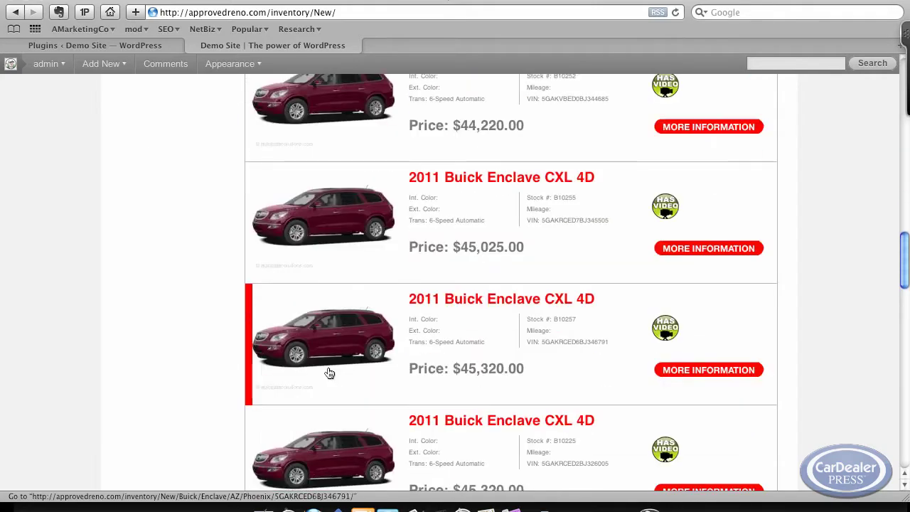
pyautogui.moveTo(907, 410); pyautogui.dragTo(864, 101)
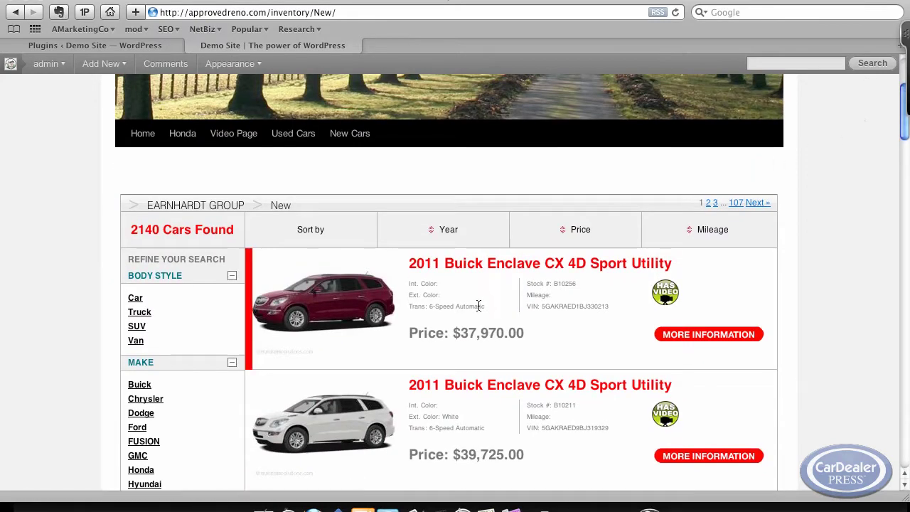
# View the $37,970 2011 Buick Enclave CX detail page, then go back via the New breadcrumb
pyautogui.click(436, 265)
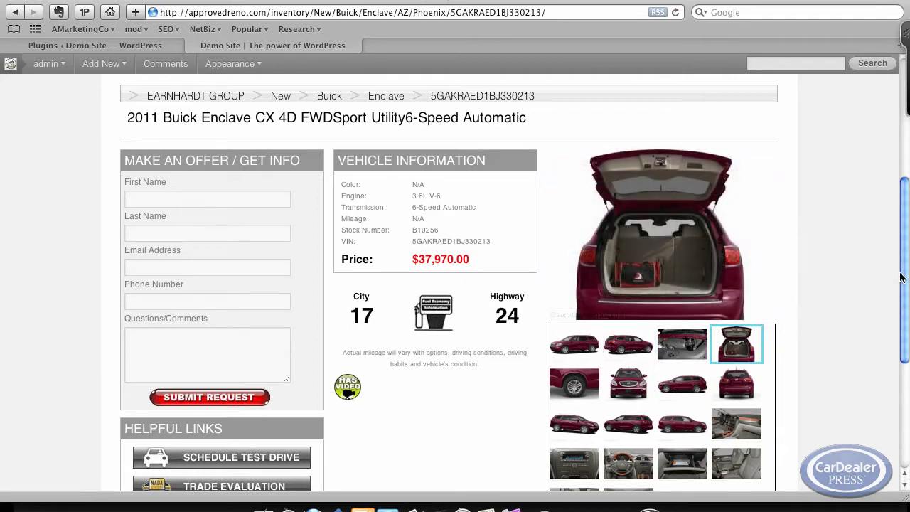
pyautogui.moveTo(900, 277); pyautogui.dragTo(880, 193)
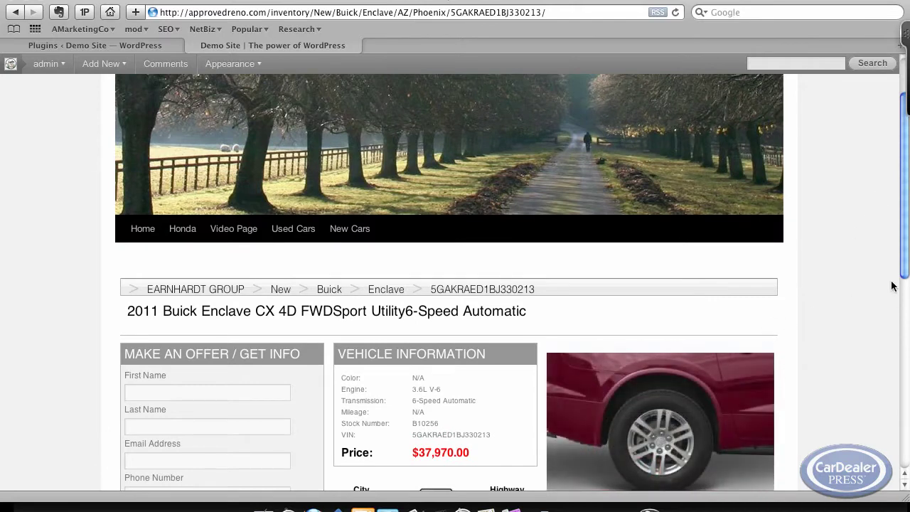
pyautogui.moveTo(903, 264); pyautogui.dragTo(904, 232)
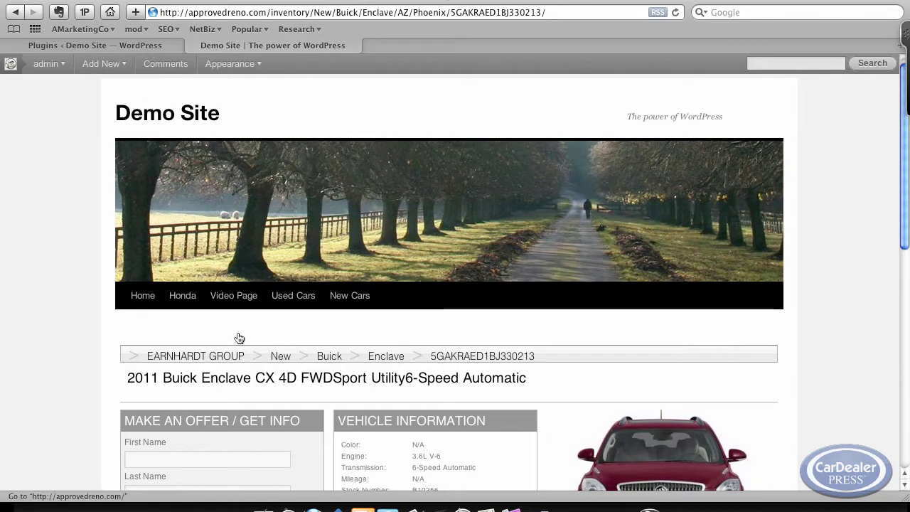
pyautogui.click(280, 356)
# Activate Genesis, then Crystal Child Theme 1.0, in Appearance > Themes, and return to the Demo Site
pyautogui.click(92, 45)
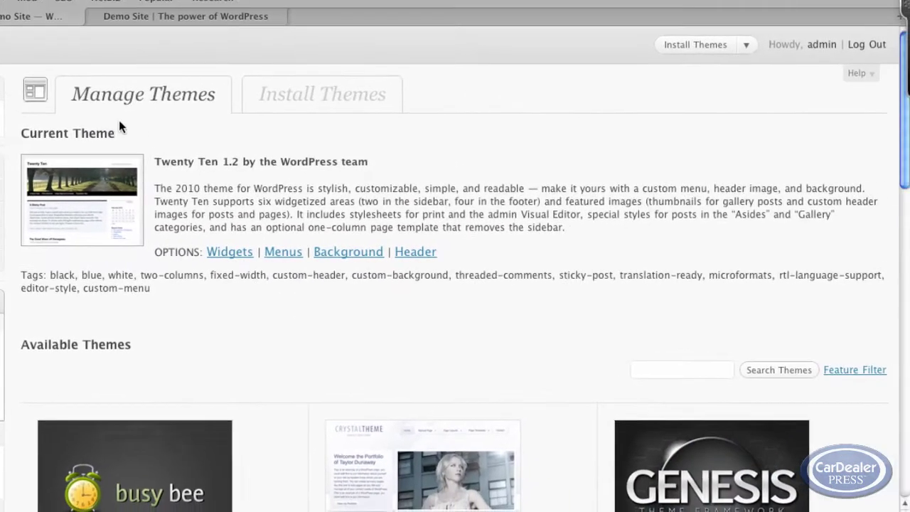
pyautogui.scroll(-5, 250, 214)
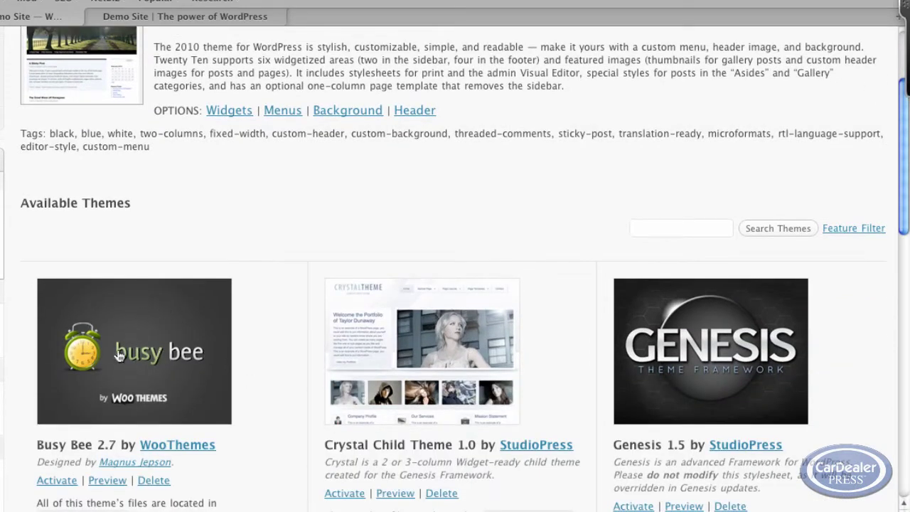
pyautogui.scroll(-5, 146, 355)
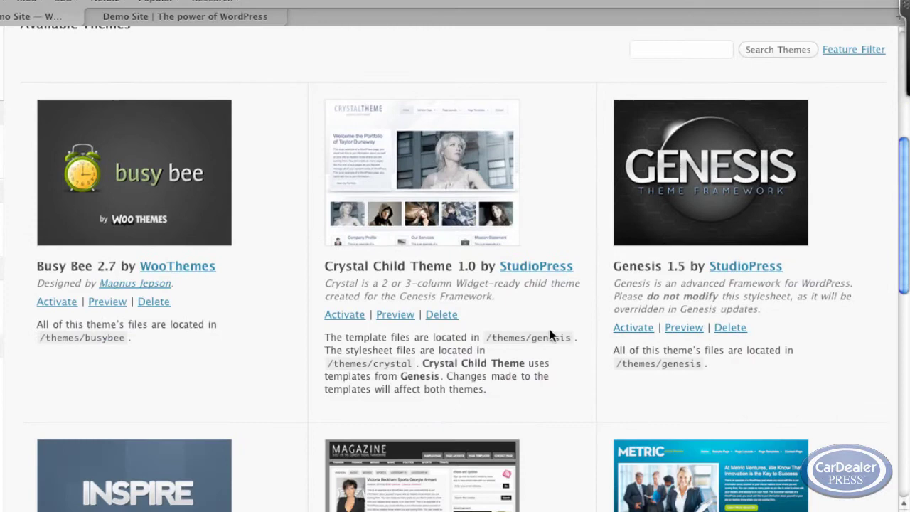
pyautogui.click(644, 328)
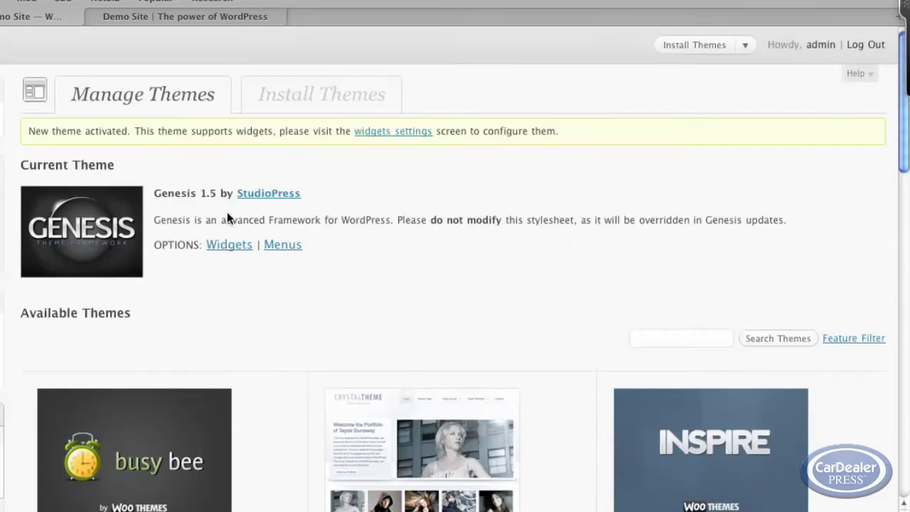
pyautogui.scroll(-3, 280, 283)
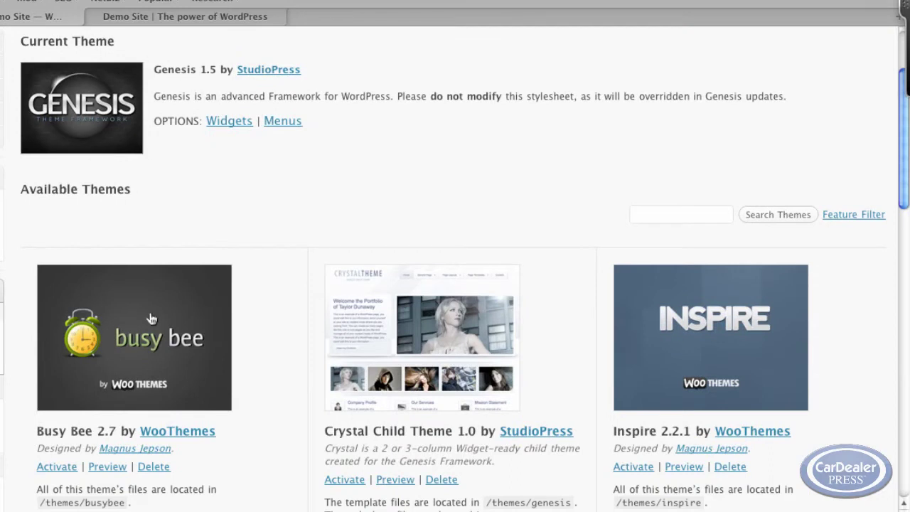
pyautogui.scroll(-4, 236, 248)
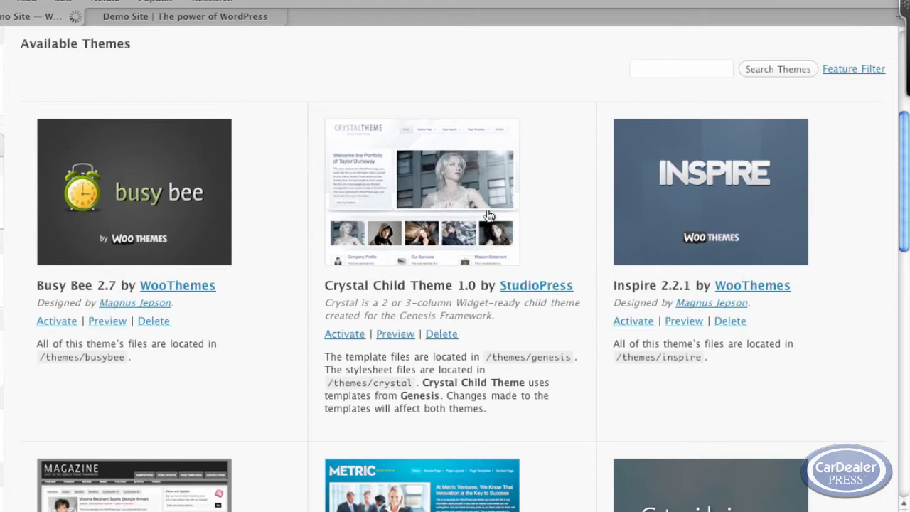
pyautogui.scroll(-1, 490, 220)
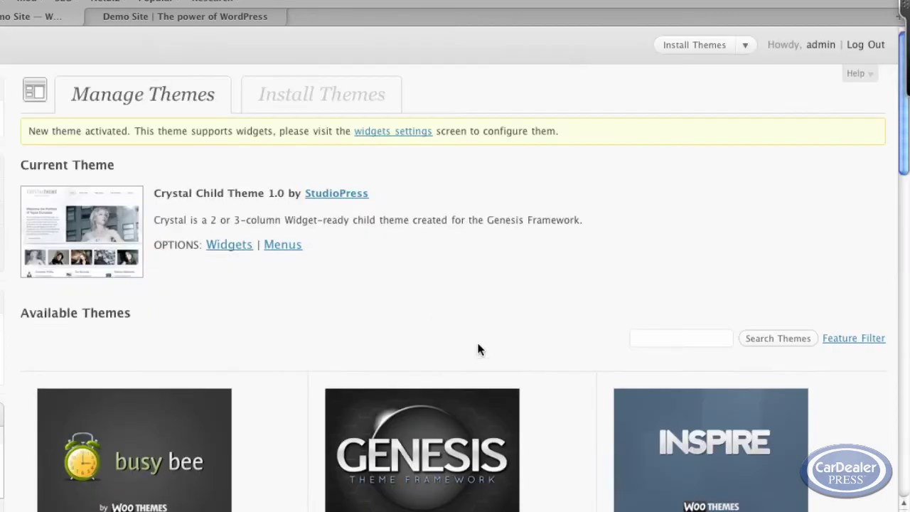
pyautogui.click(213, 16)
# Reload the New Cars page to see the 2140 listings in the Crystal child theme layout
pyautogui.press('super+r')
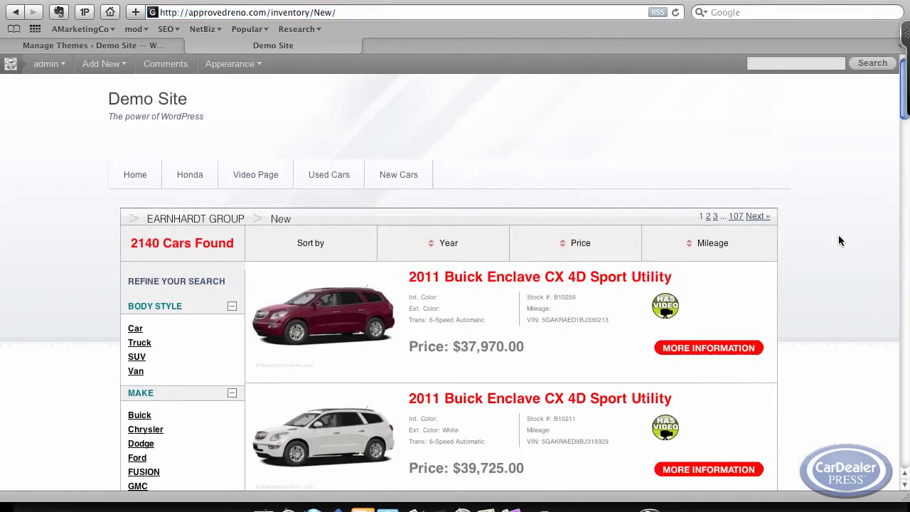
pyautogui.press('ctrl+super+1')
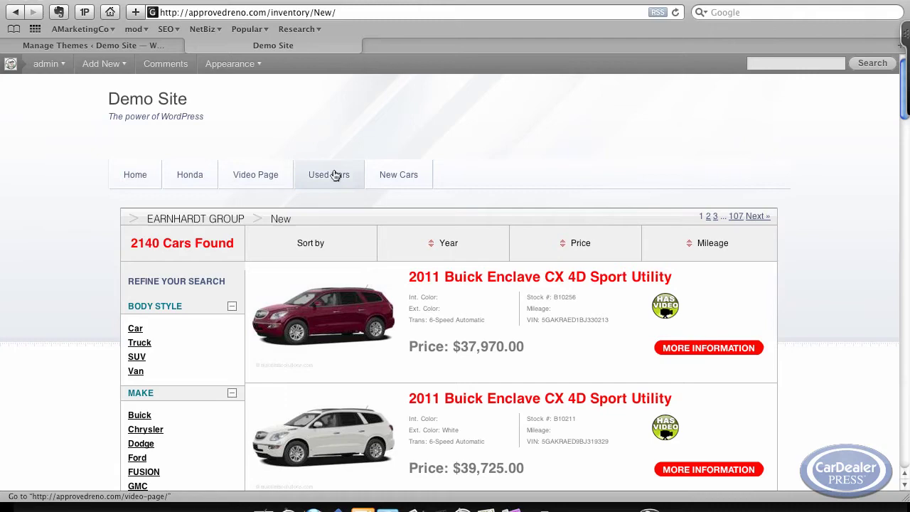
# In Appearance > Menus, set the Secondary Navigation Menu to Top Navigation, then reset it to blank
pyautogui.click(122, 45)
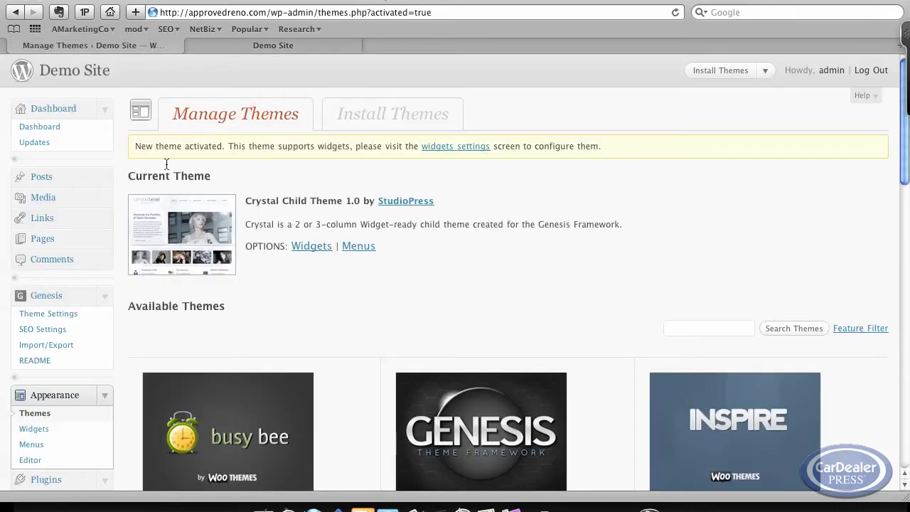
pyautogui.scroll(-5, 166, 164)
pyautogui.click(31, 265)
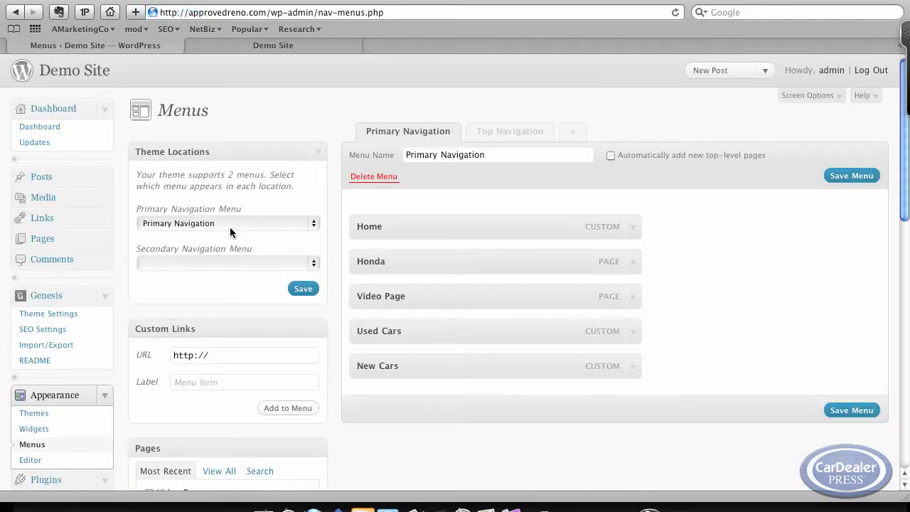
pyautogui.click(186, 262)
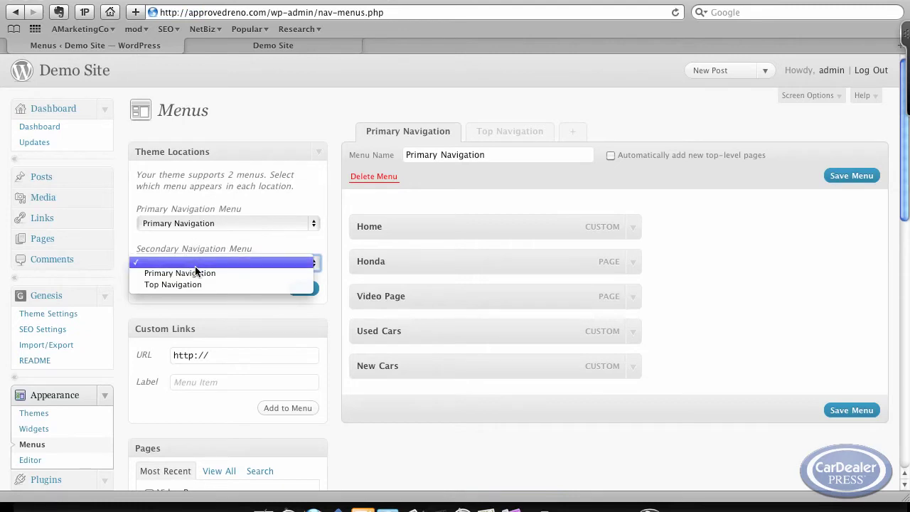
pyautogui.click(196, 284)
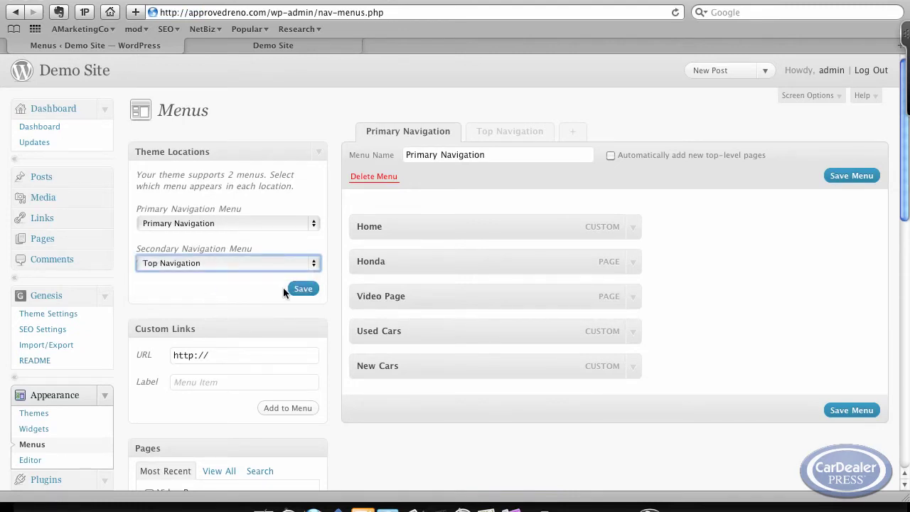
pyautogui.click(270, 261)
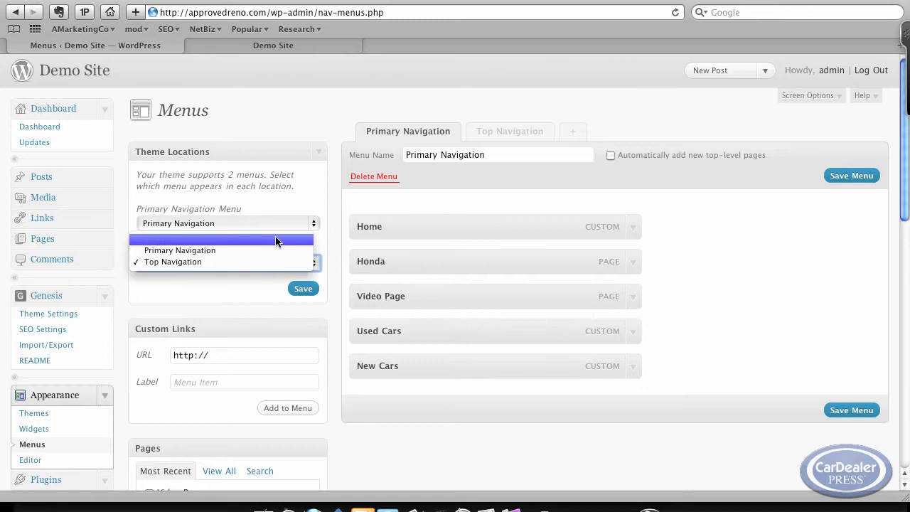
pyautogui.click(277, 240)
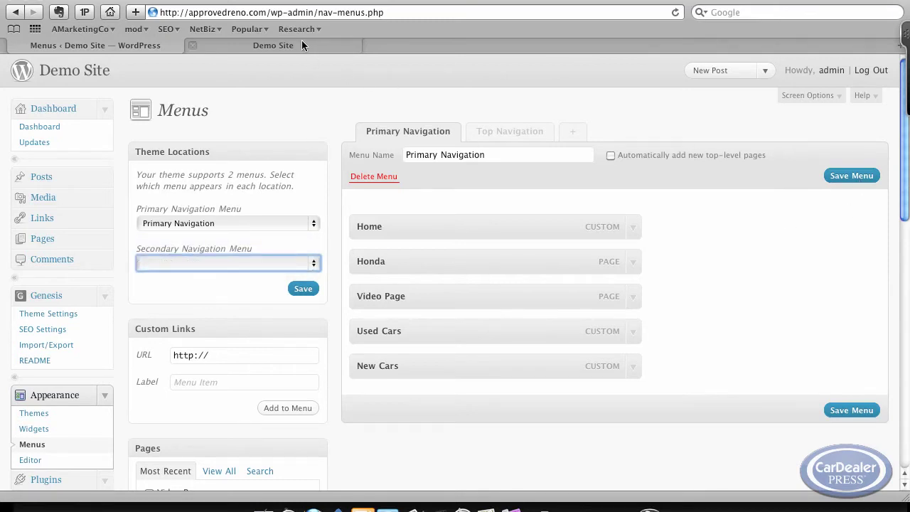
# Review the Crystal-themed Demo Site home page and its widget areas, then return to Manage Themes
pyautogui.scroll(-3, 88, 274)
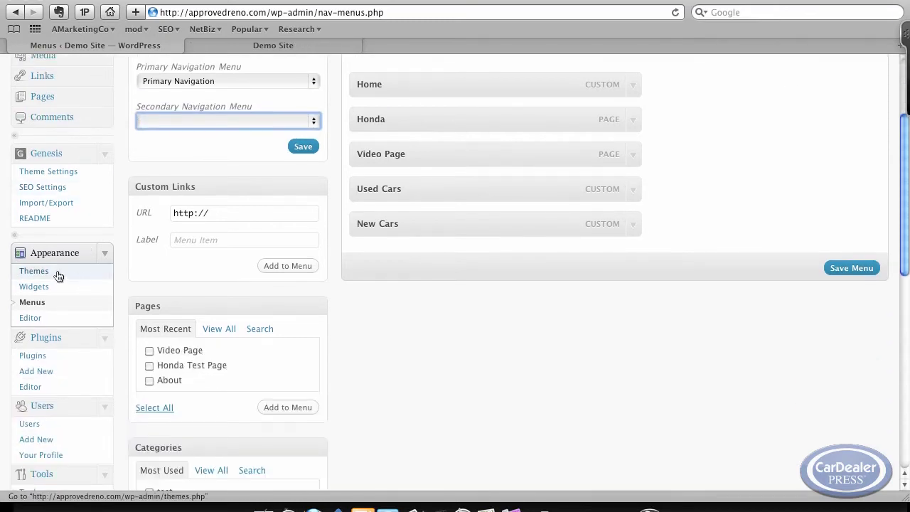
pyautogui.click(60, 272)
pyautogui.click(246, 47)
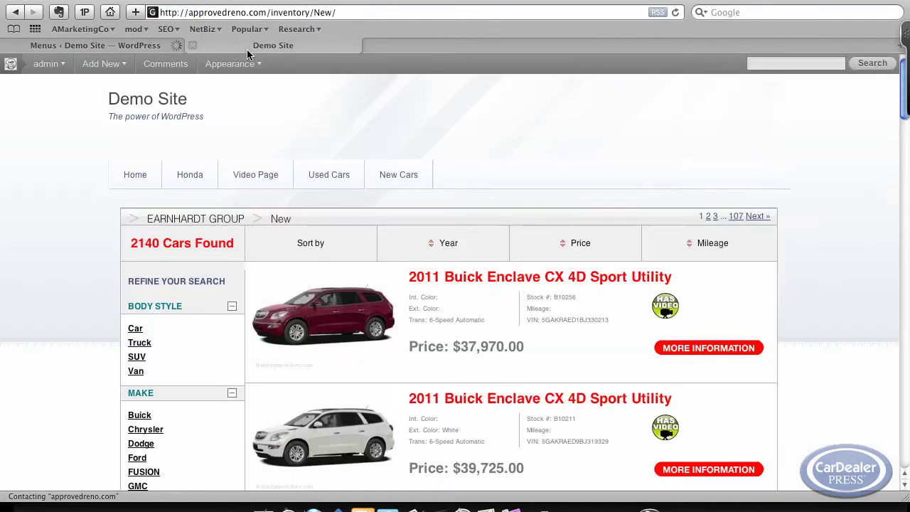
pyautogui.click(135, 179)
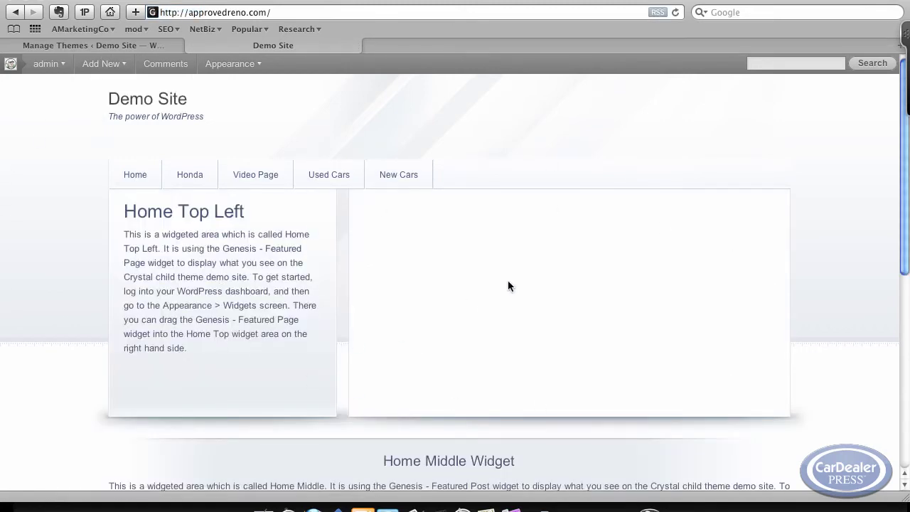
pyautogui.scroll(-5, 433, 295)
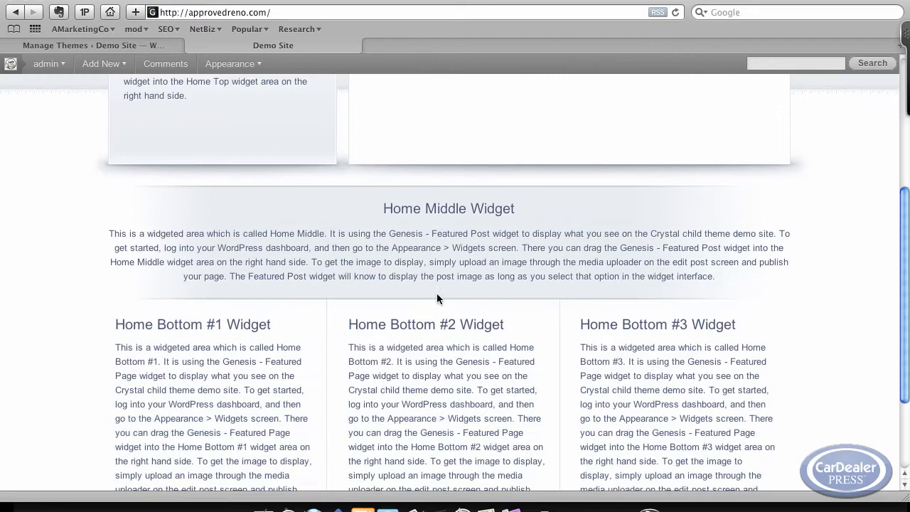
pyautogui.scroll(-3, 289, 323)
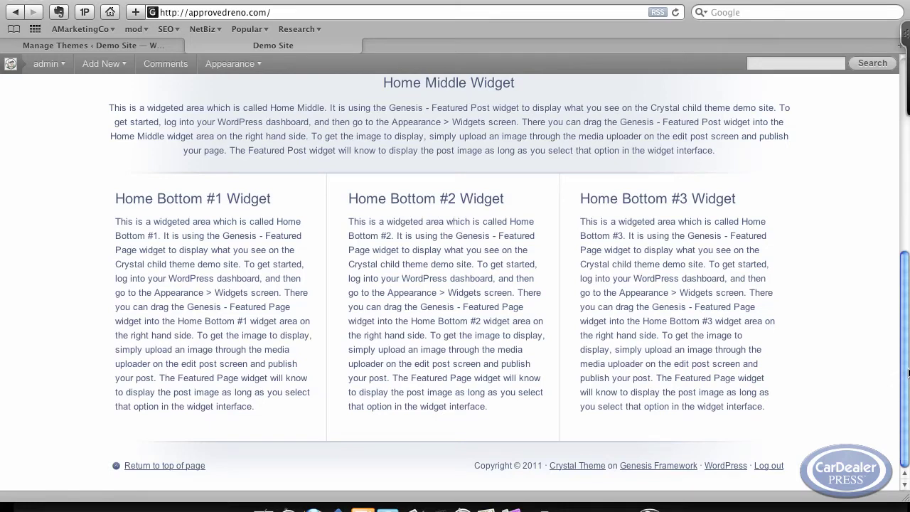
pyautogui.moveTo(904, 386); pyautogui.dragTo(907, 192)
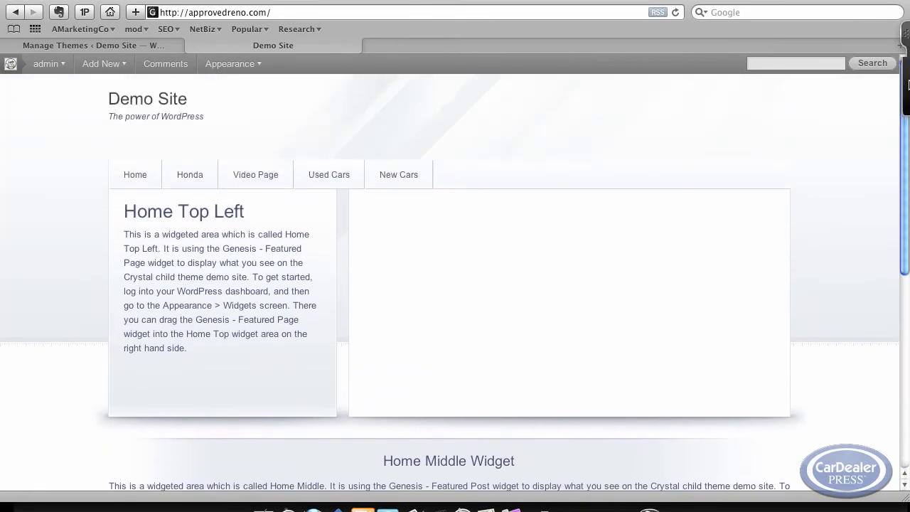
pyautogui.click(92, 44)
# Activate Magazine Child Theme 1.0 from the list of available themes
pyautogui.scroll(-10, 336, 314)
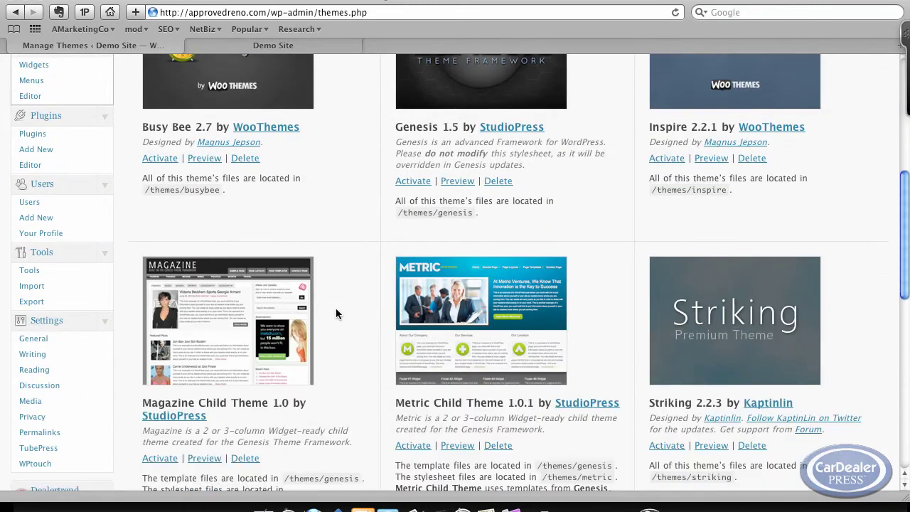
pyautogui.scroll(-3, 335, 308)
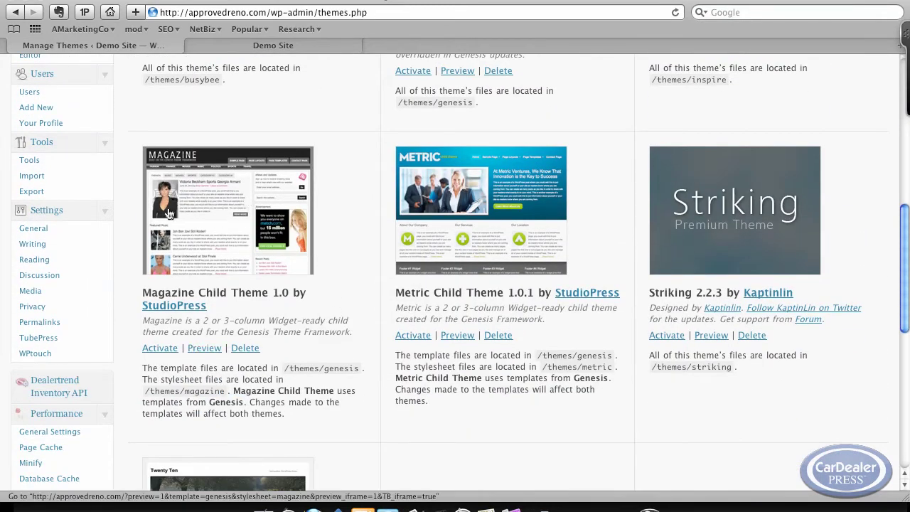
pyautogui.click(160, 349)
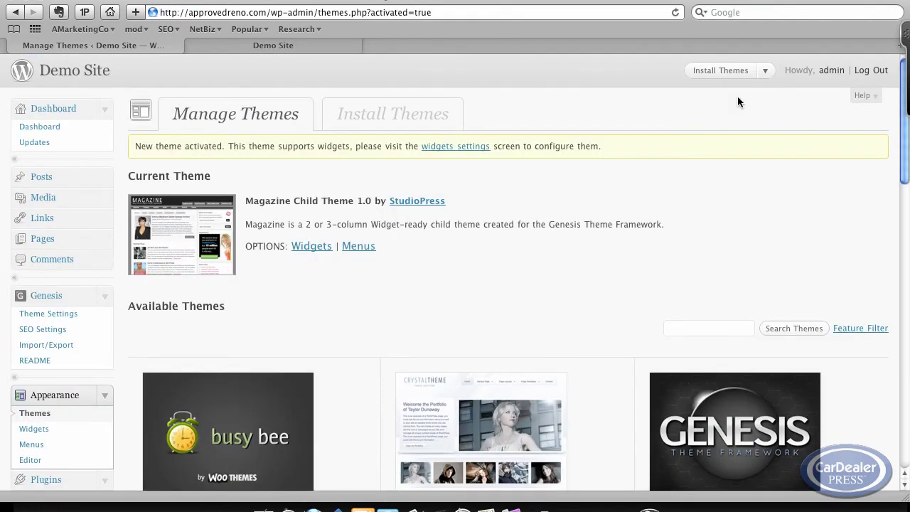
# Reload the Demo Site to see the Magazine theme menu with only About, Honda Test Page and Video Page
pyautogui.click(276, 44)
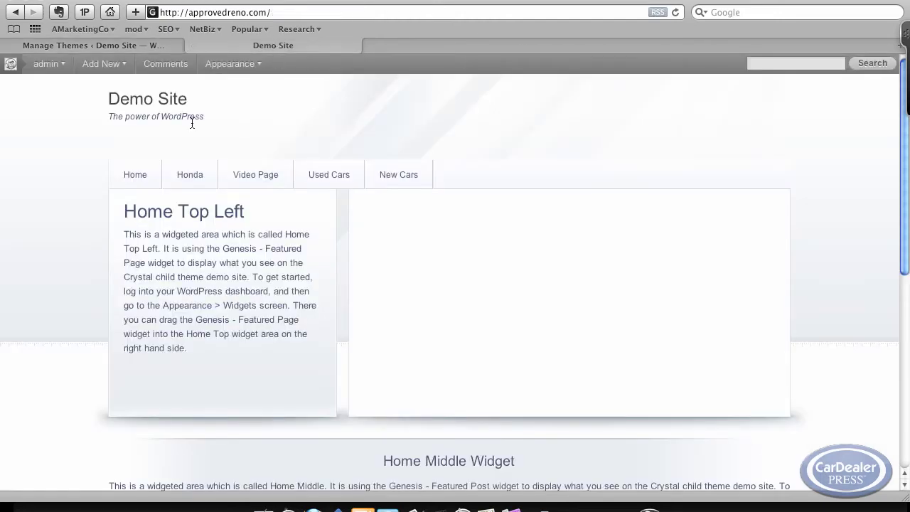
pyautogui.press('super+r')
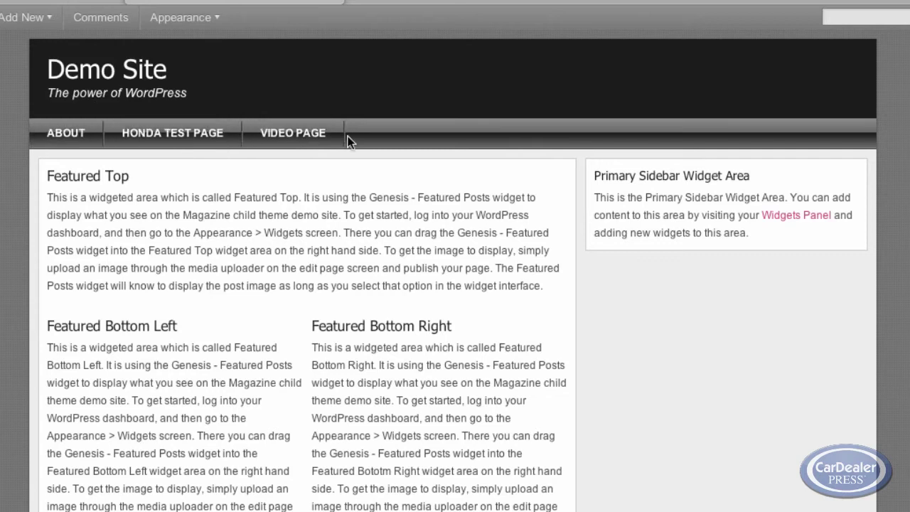
pyautogui.scroll(-2, 319, 136)
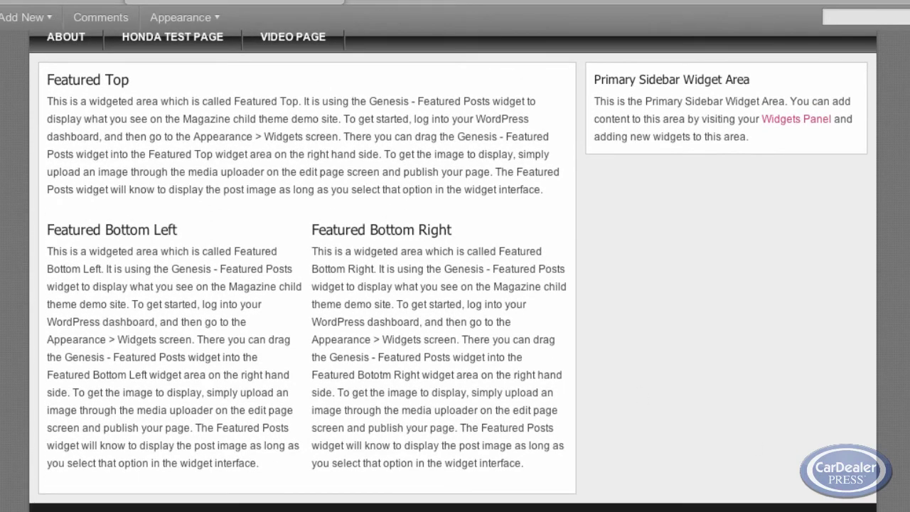
pyautogui.scroll(2, 453, 270)
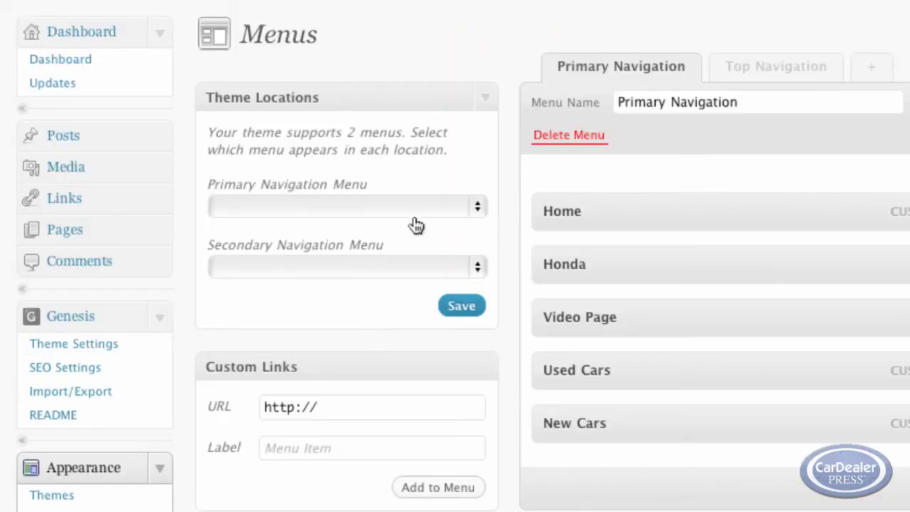
# Choose Primary Navigation for the Primary Navigation Menu location, save the location, then save the menu
pyautogui.click(413, 206)
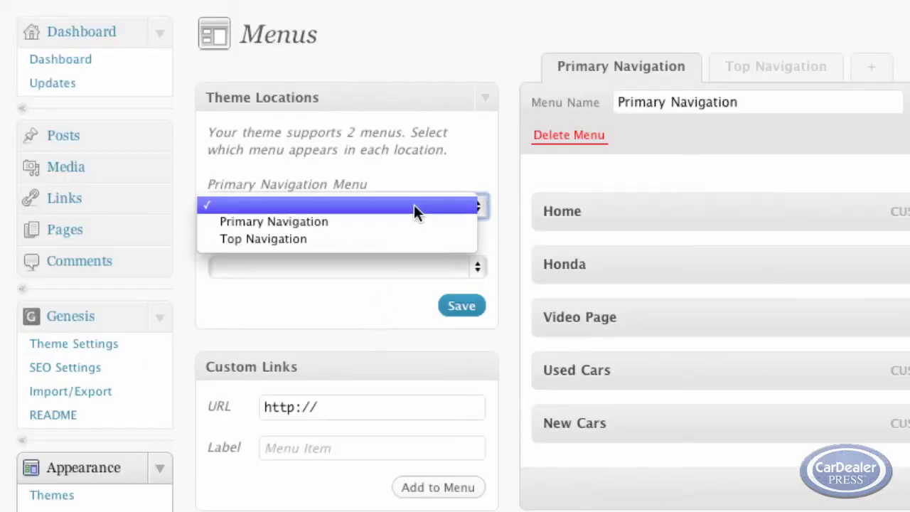
pyautogui.click(395, 223)
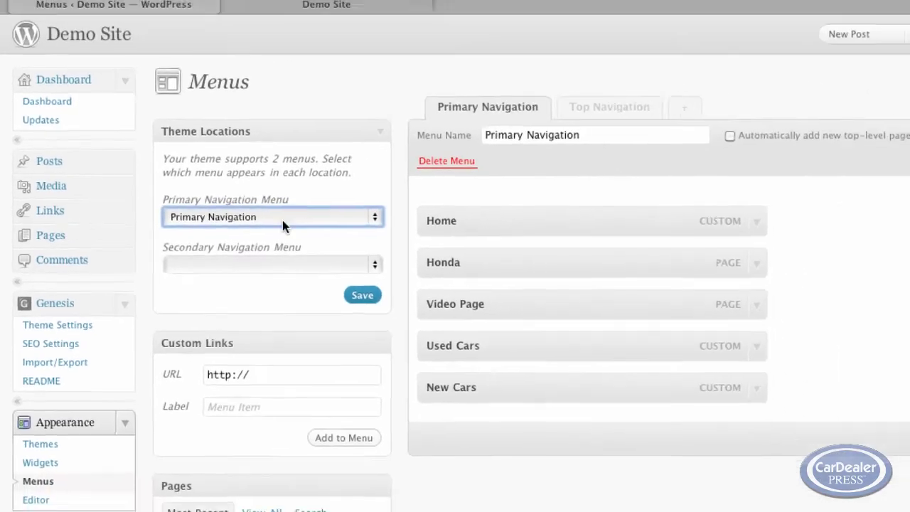
pyautogui.click(459, 305)
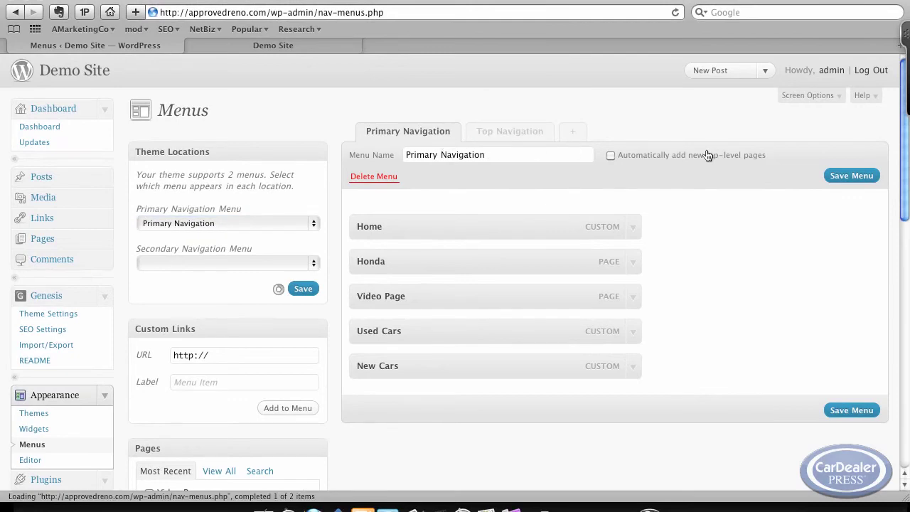
pyautogui.click(835, 174)
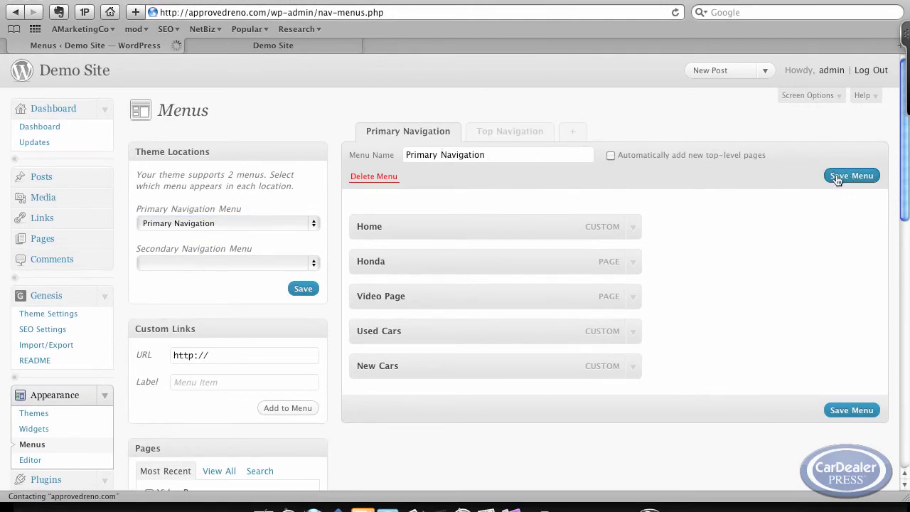
# Reload the Demo Site to show the restored menu and open the NEW CARS inventory
pyautogui.click(326, 44)
pyautogui.press('super+r')
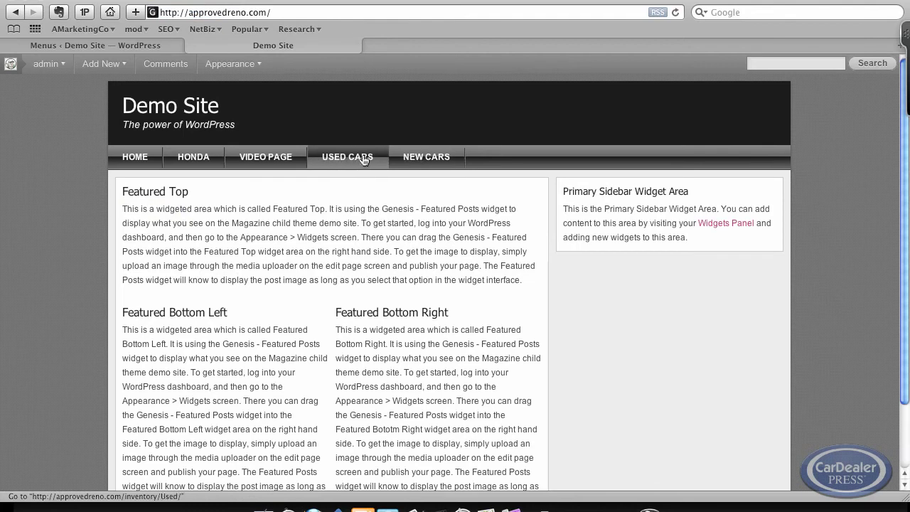
pyautogui.click(400, 157)
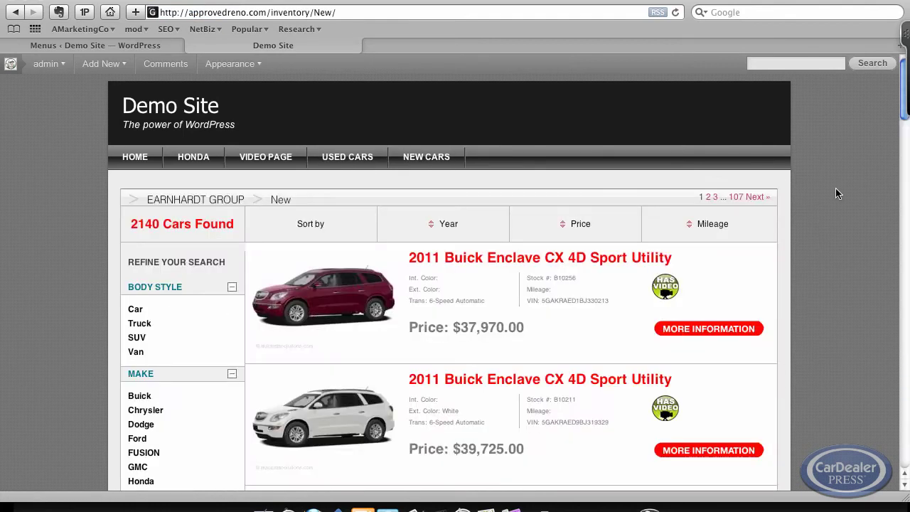
# Open the detail page of the $44,220.00 2011 Buick Enclave CXL 4D AWD
pyautogui.scroll(-10, 757, 245)
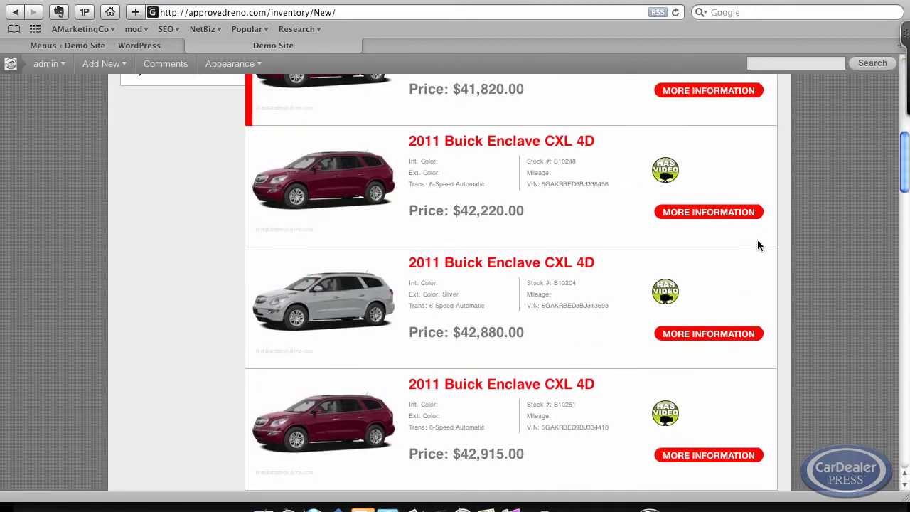
pyautogui.scroll(-5, 757, 245)
pyautogui.click(494, 178)
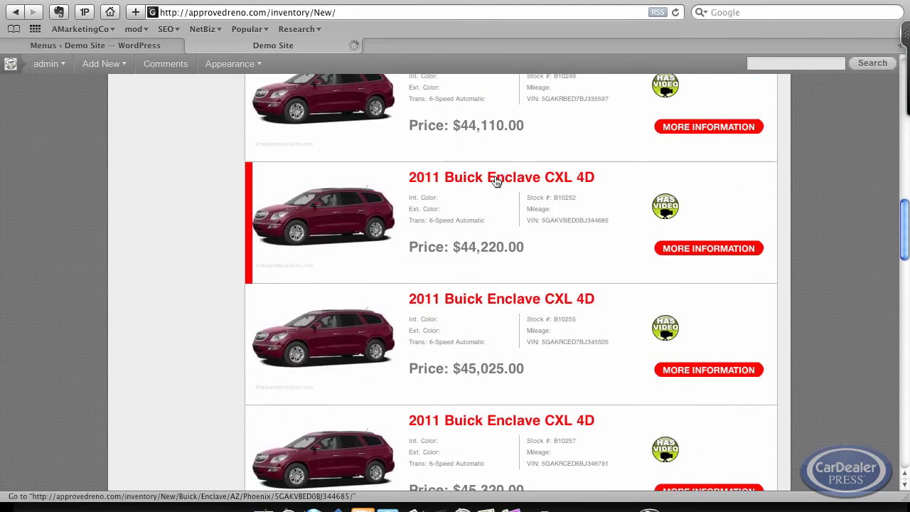
pyautogui.moveTo(903, 245); pyautogui.dragTo(894, 218)
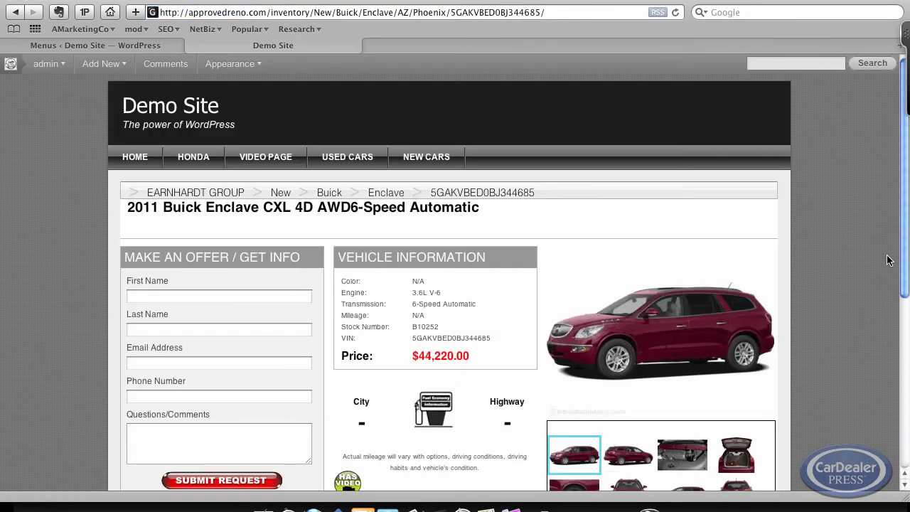
# Leave the Buick Enclave details and return to the home page via HOME in the menu
pyautogui.scroll(-5, 886, 260)
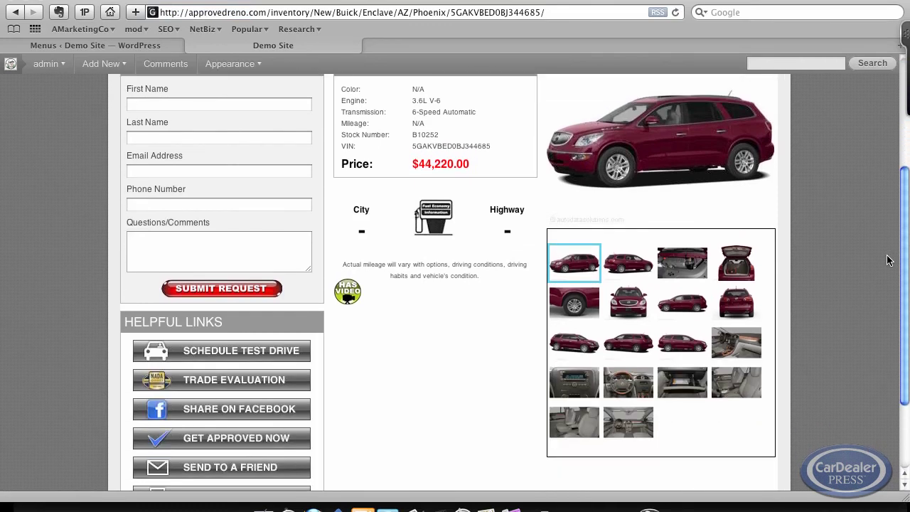
pyautogui.scroll(5, 818, 171)
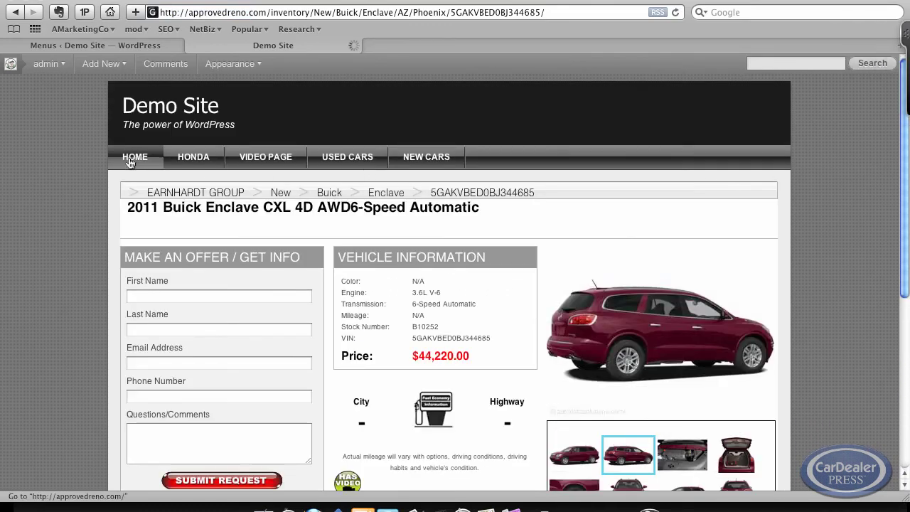
pyautogui.click(129, 156)
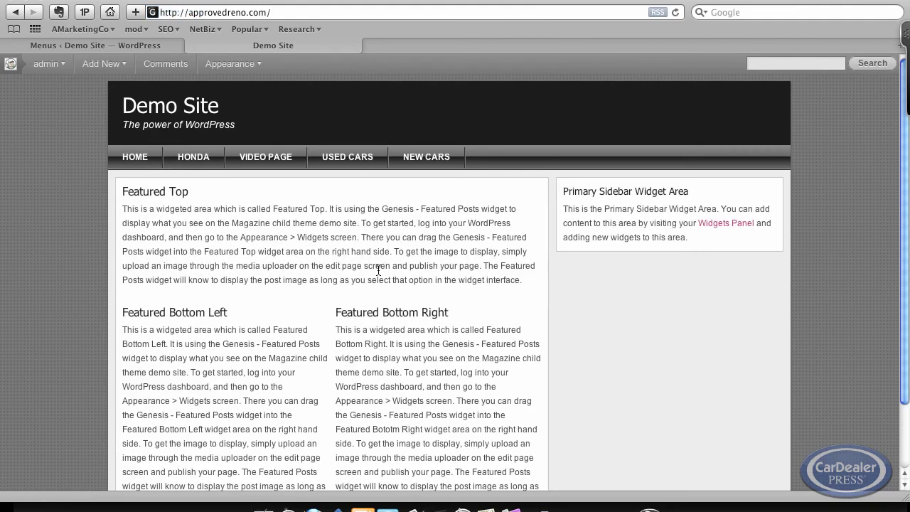